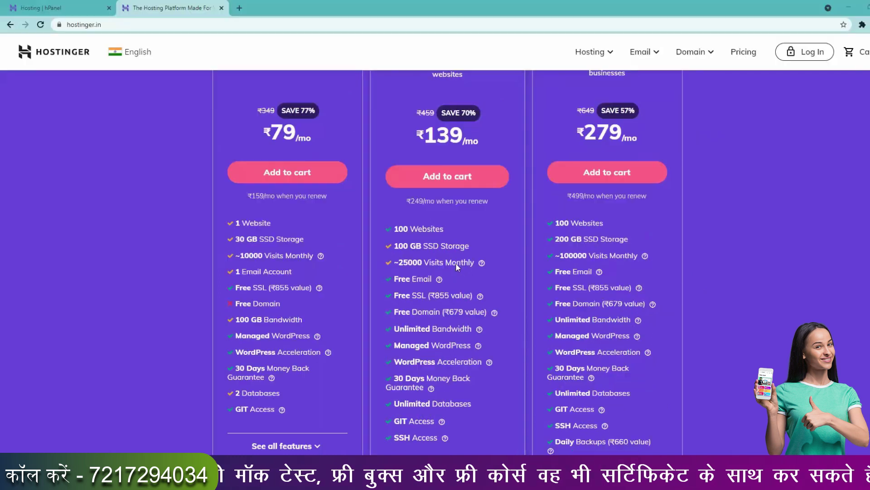
Add the ₹139 Premium Web Hosting plan to the cart for 48 months.
{"action": "left_click", "coordinate": [460, 180]}
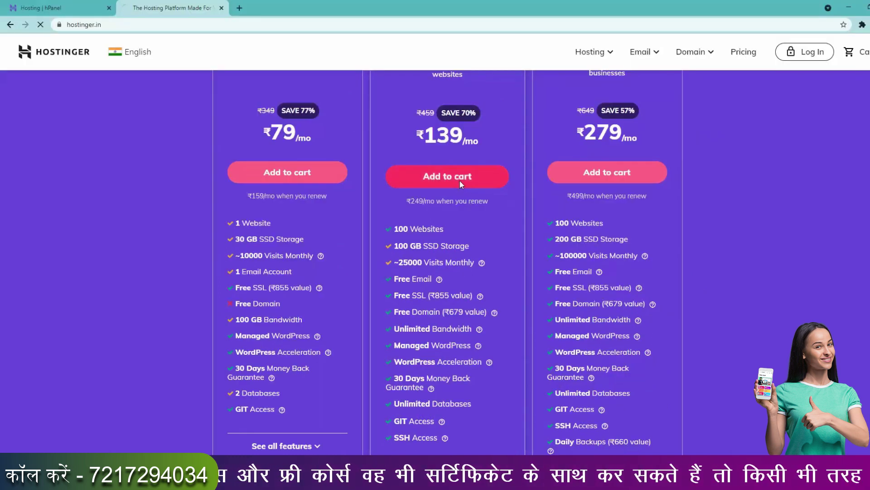
{"action": "scroll", "coordinate": [750, 250], "scroll_direction": "down", "scroll_amount": 3}
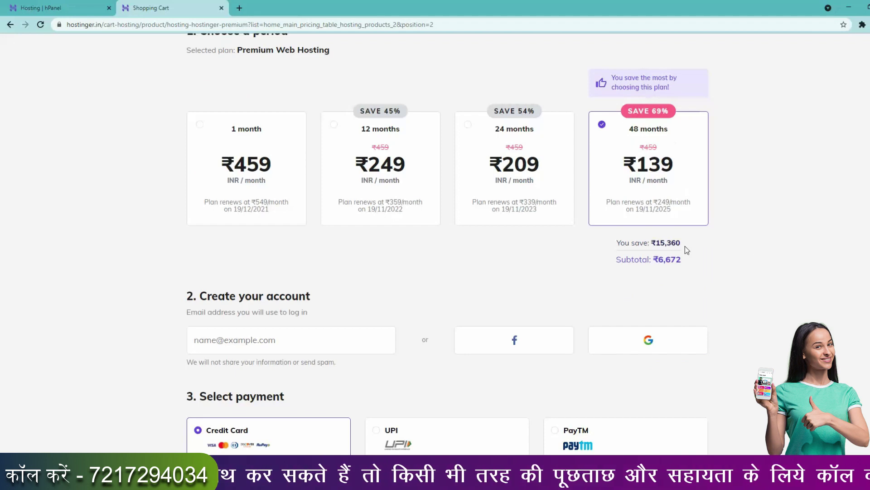
{"action": "scroll", "coordinate": [686, 247], "scroll_direction": "down", "scroll_amount": 4}
{"action": "scroll", "coordinate": [441, 306], "scroll_direction": "down", "scroll_amount": 3}
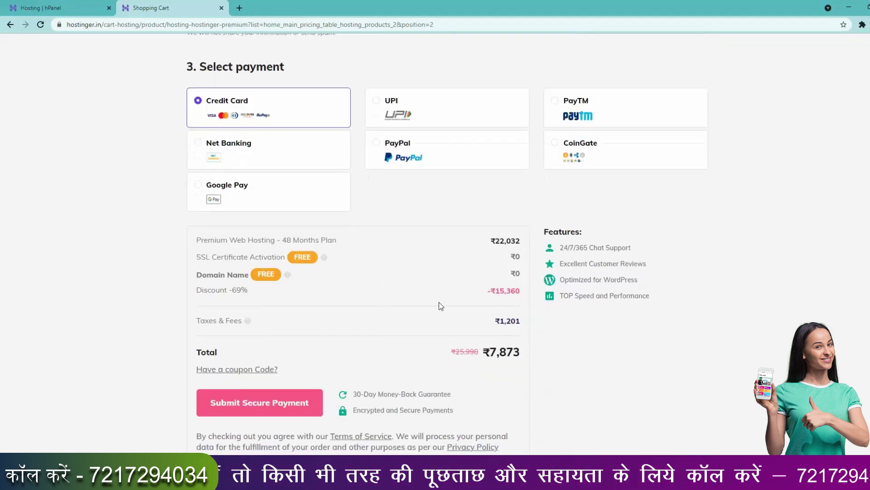
Apply coupon code MYBIGGUIDE to the order, bringing the total to ₹7,307.
{"action": "left_click", "coordinate": [235, 372]}
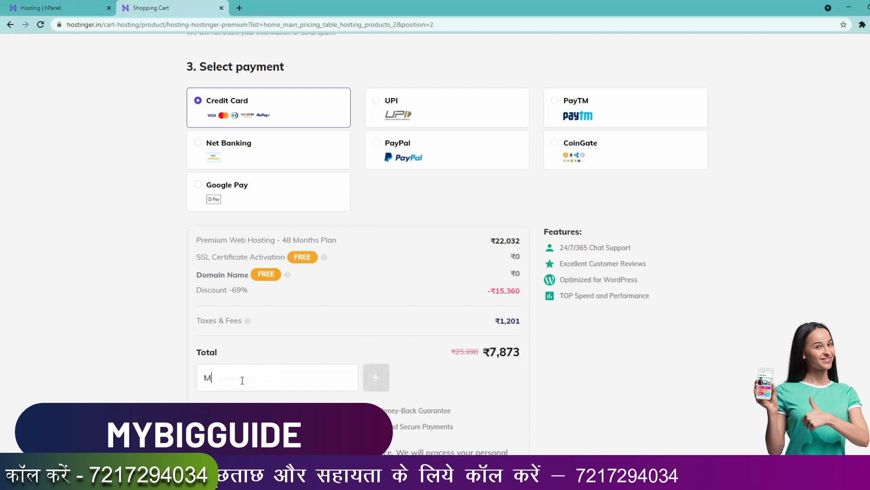
{"action": "type", "text": "MYBIGGUIDE"}
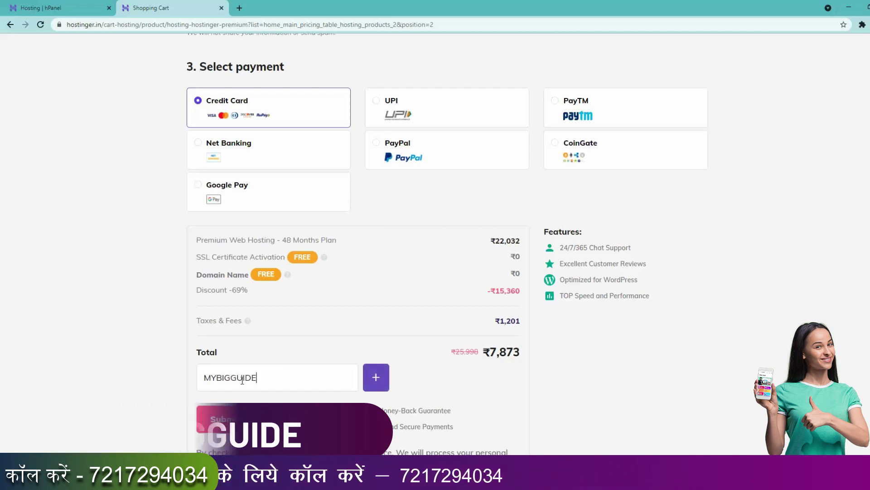
{"action": "key", "text": "Return"}
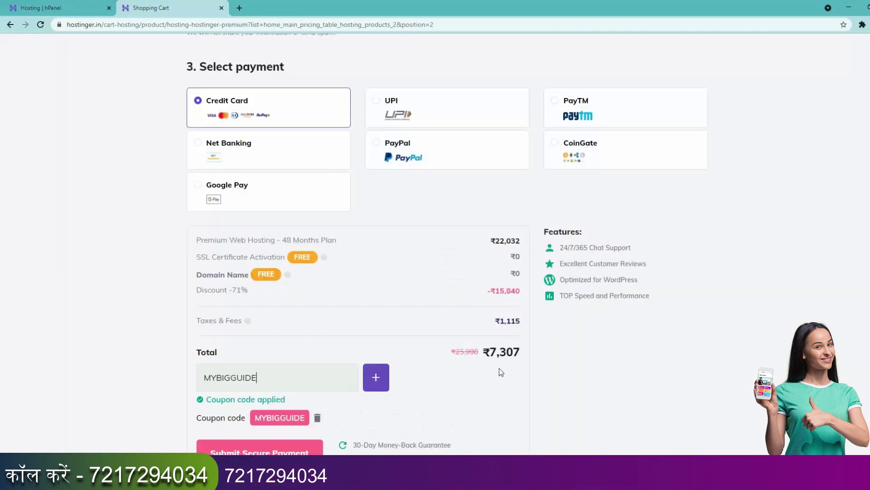
{"action": "scroll", "coordinate": [496, 375], "scroll_direction": "down", "scroll_amount": 2}
{"action": "scroll", "coordinate": [508, 272], "scroll_direction": "up", "scroll_amount": 10}
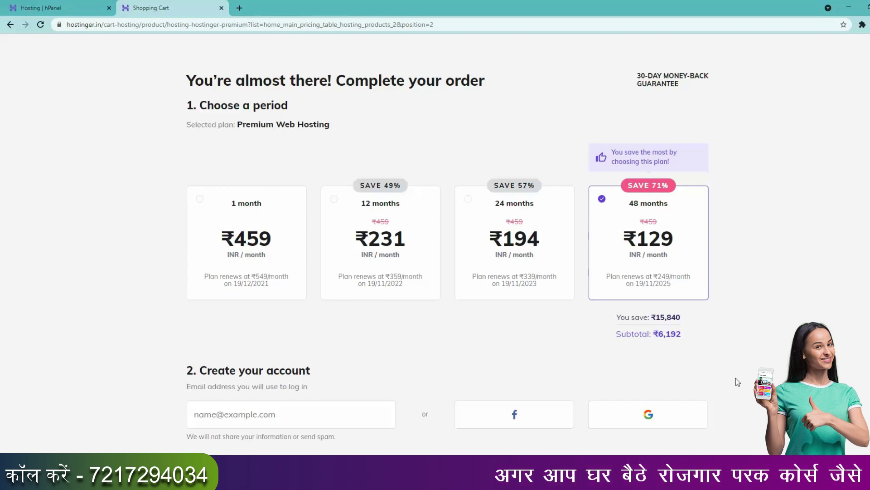
Go to hPanel's My domains page listing the account's three active domains.
{"action": "left_click", "coordinate": [59, 5]}
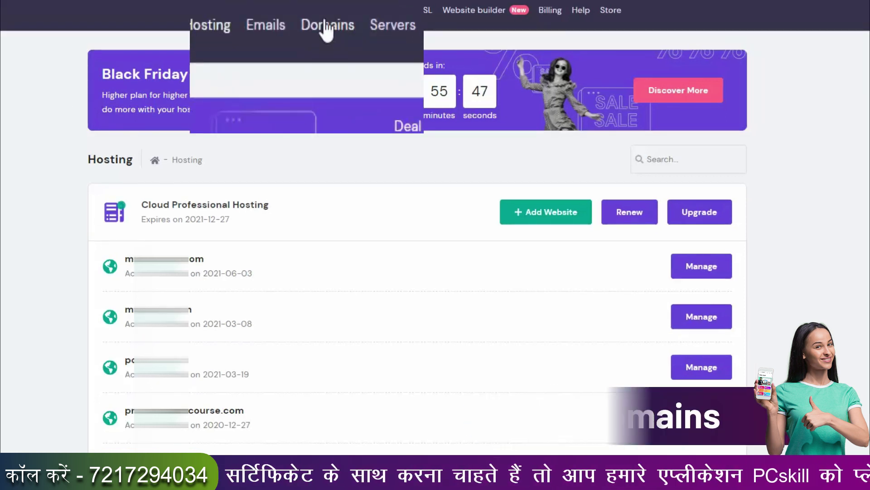
{"action": "left_click", "coordinate": [364, 11]}
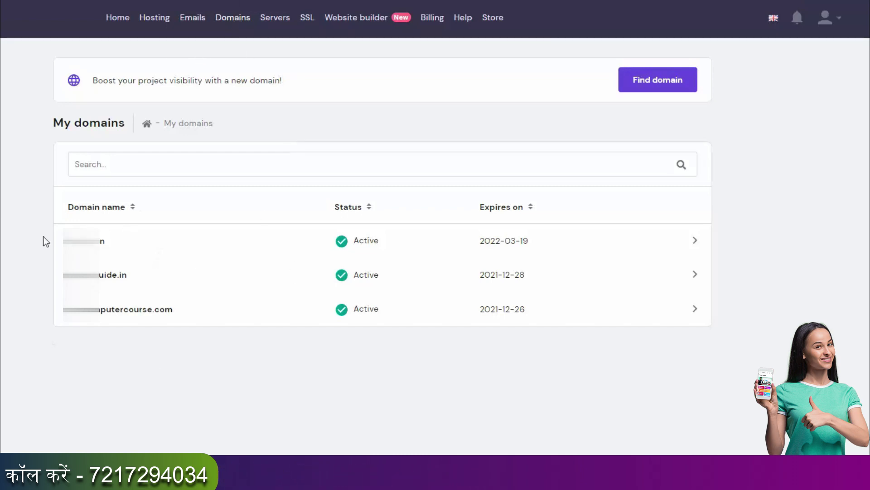
Open email management for the mybigguide.in domain, showing 0/100 accounts created.
{"action": "left_click", "coordinate": [103, 280]}
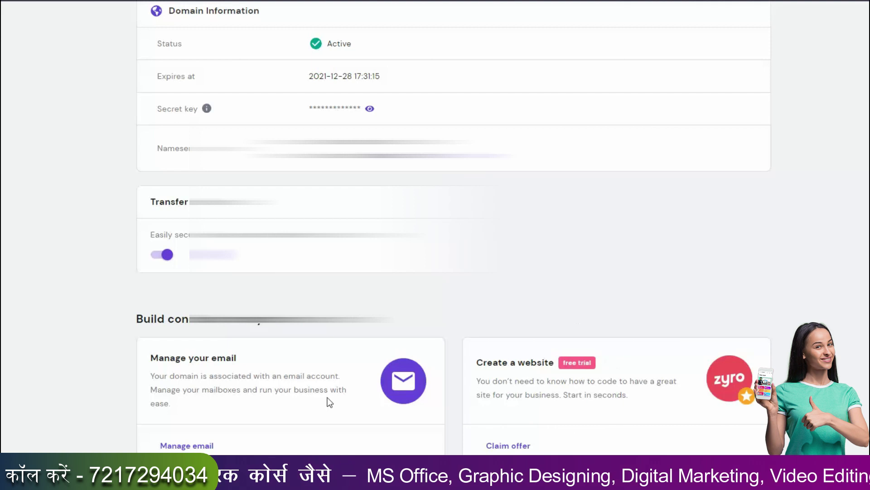
{"action": "left_click", "coordinate": [199, 447]}
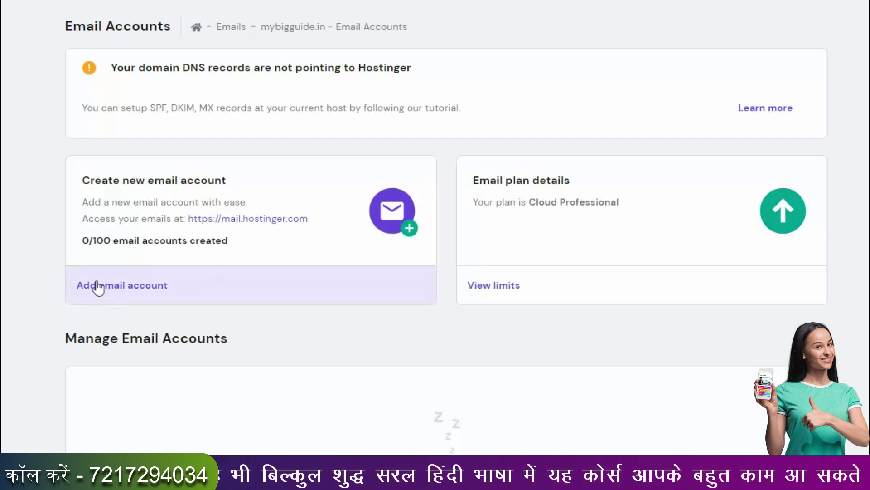
Create a mybigguide.in mailbox with the chosen email name and a password.
{"action": "left_click", "coordinate": [137, 297]}
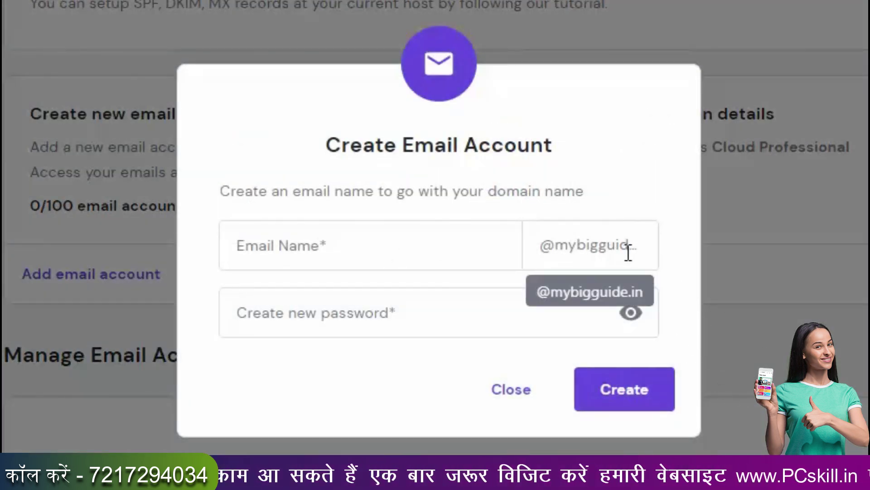
{"action": "left_click", "coordinate": [365, 255]}
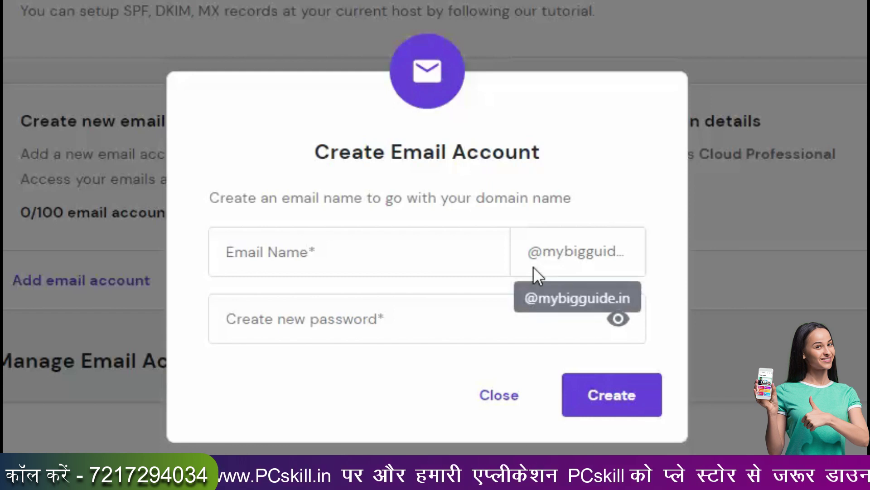
{"action": "left_click", "coordinate": [435, 253]}
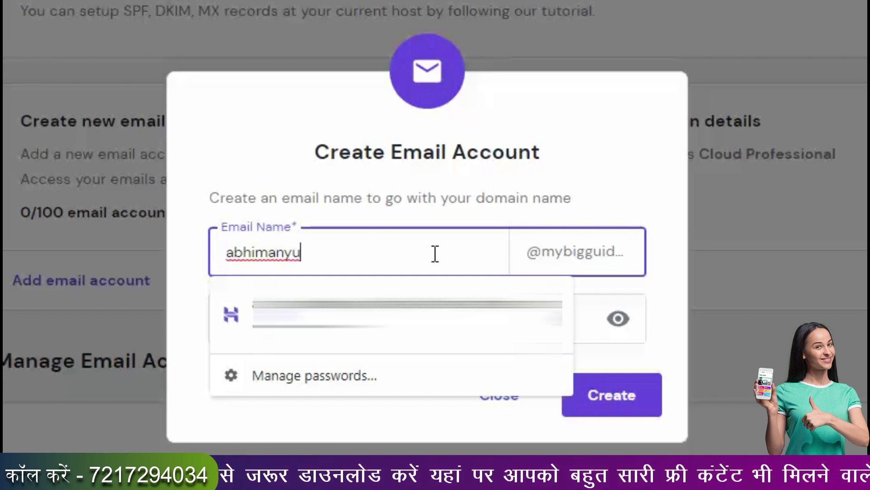
{"action": "left_click", "coordinate": [619, 189]}
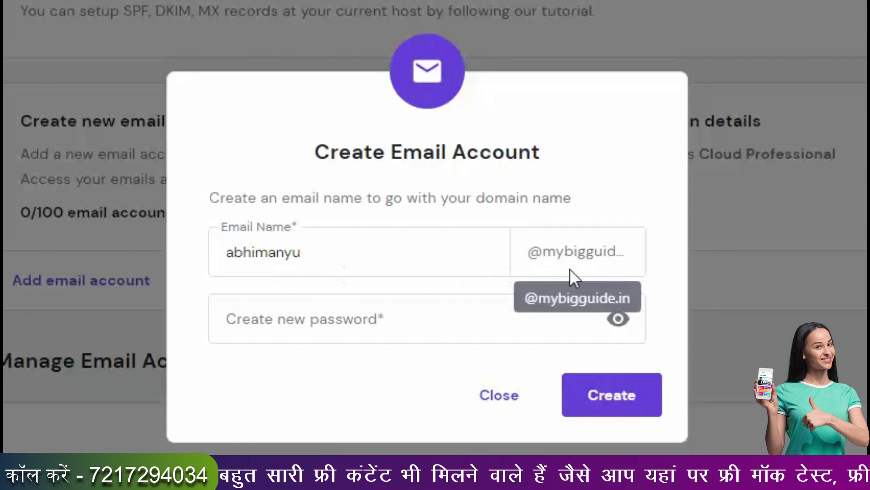
{"action": "left_click", "coordinate": [237, 315]}
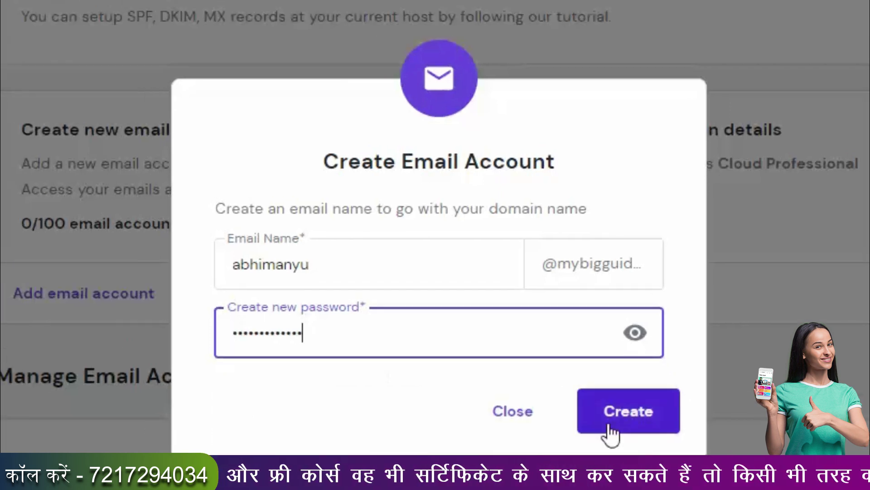
{"action": "left_click", "coordinate": [605, 399]}
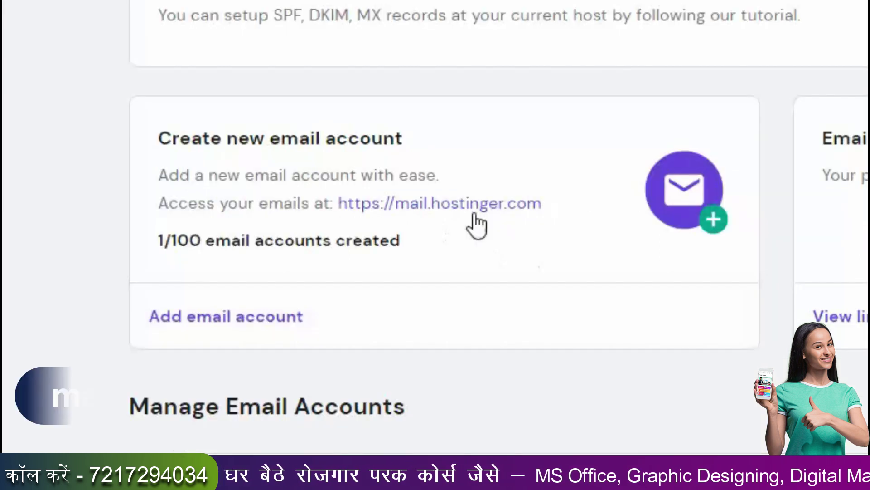
Log in to mail.hostinger.com with the new mybigguide.in address and its password.
{"action": "right_click", "coordinate": [510, 211]}
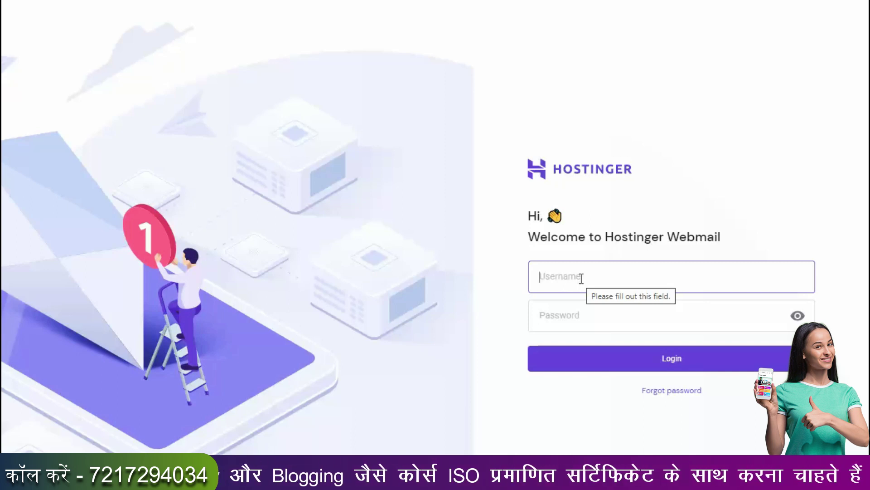
{"action": "left_click", "coordinate": [685, 280]}
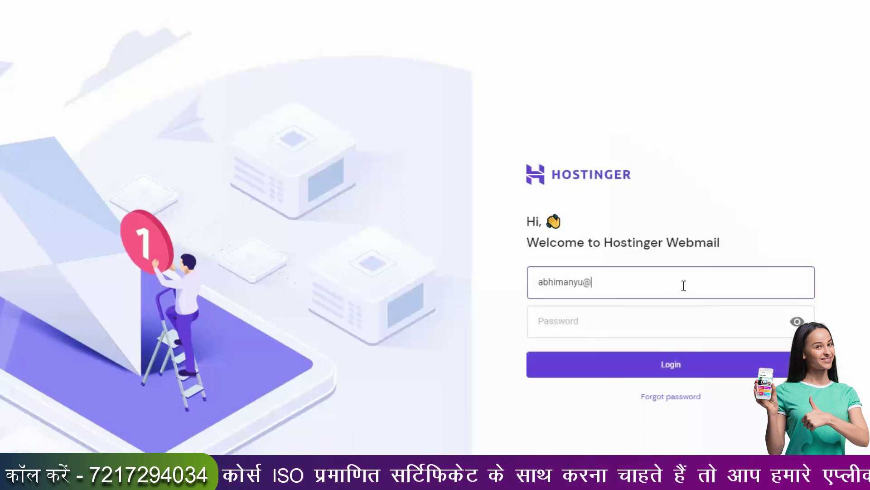
{"action": "key", "text": "Tab"}
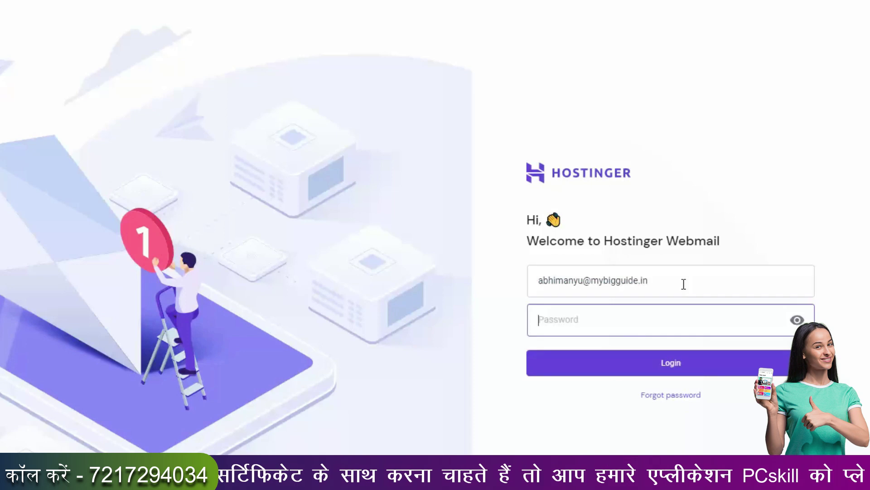
{"action": "type", "text": "***********"}
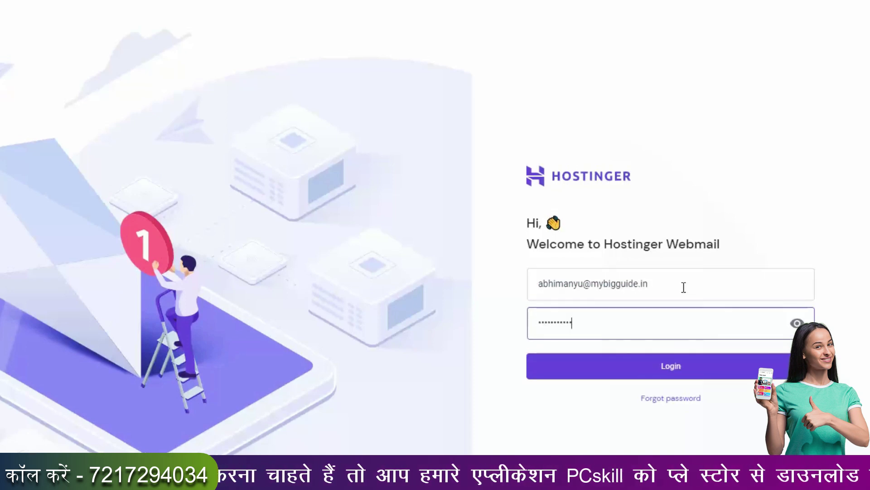
{"action": "left_click", "coordinate": [674, 365]}
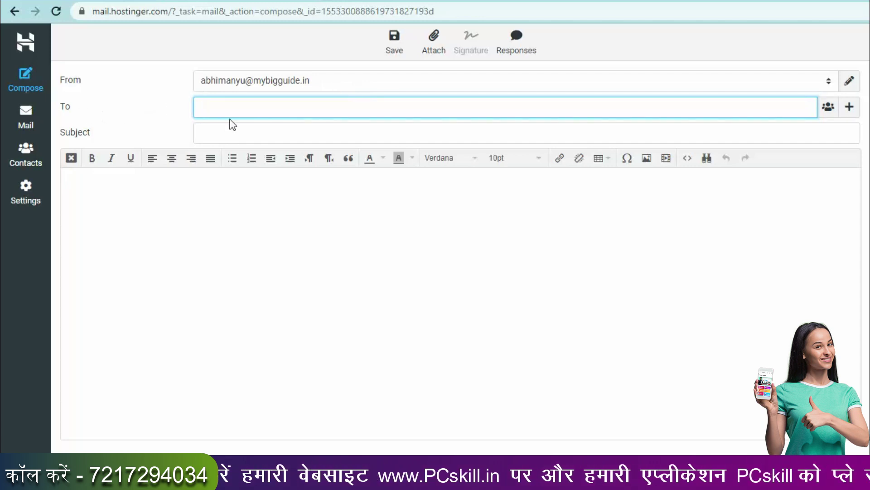
Move through the new message's Subject field and into the message body.
{"action": "left_click", "coordinate": [278, 137]}
{"action": "left_click", "coordinate": [208, 275]}
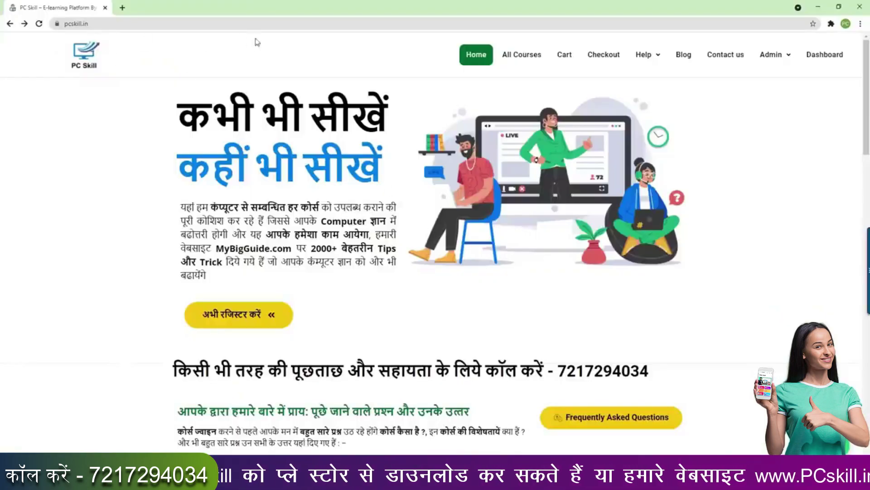
Open All Courses on pcskill.in and add the ₹999 MS Office Full Course to the cart.
{"action": "left_click", "coordinate": [519, 63]}
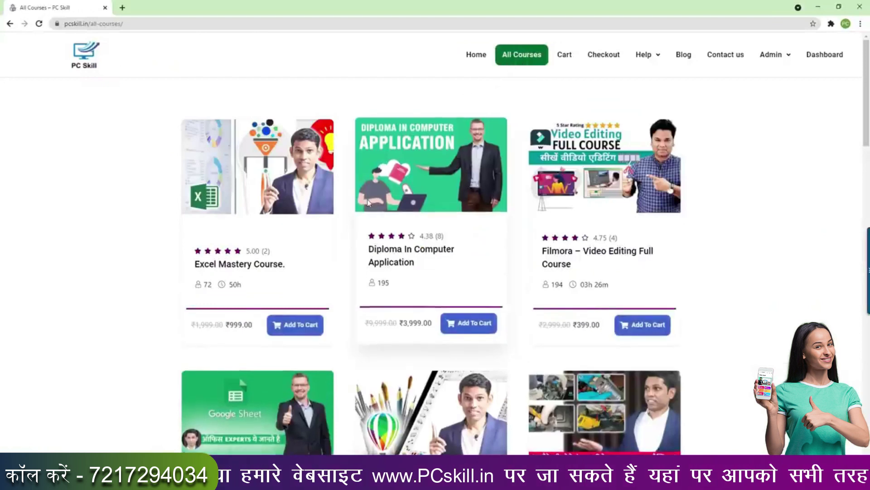
{"action": "scroll", "coordinate": [368, 203], "scroll_direction": "down", "scroll_amount": 5}
{"action": "scroll", "coordinate": [368, 203], "scroll_direction": "down", "scroll_amount": 10}
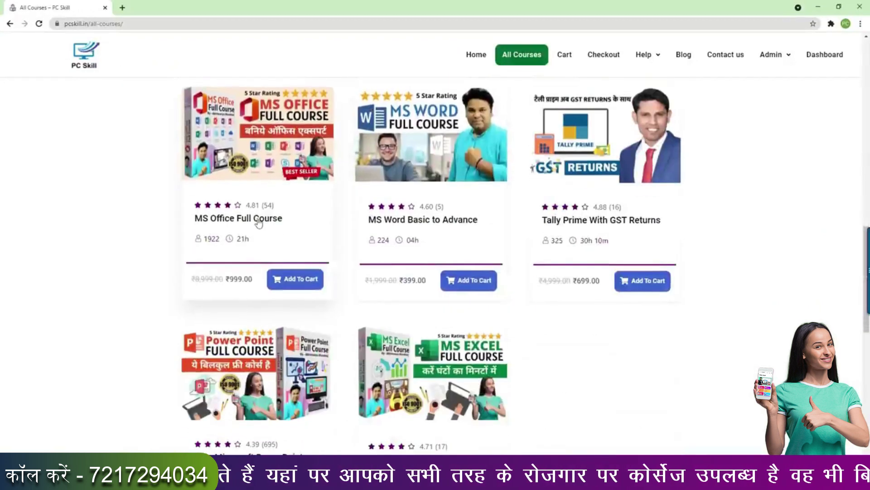
{"action": "left_click", "coordinate": [290, 280]}
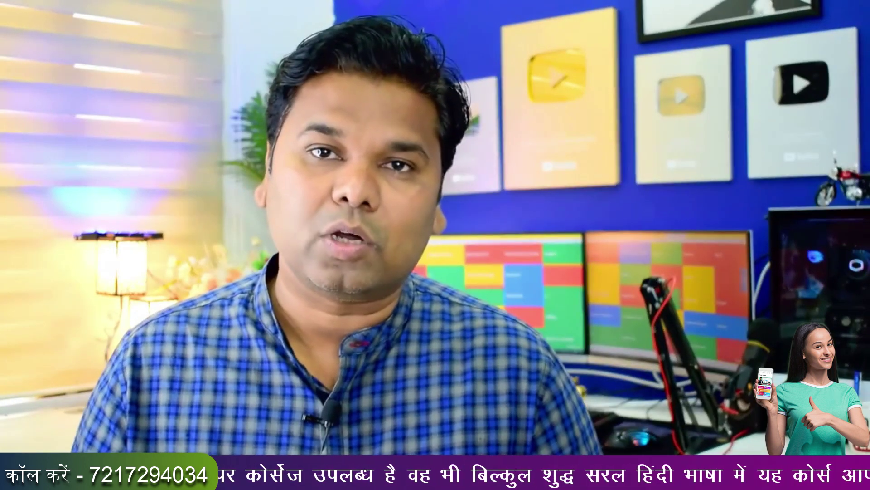